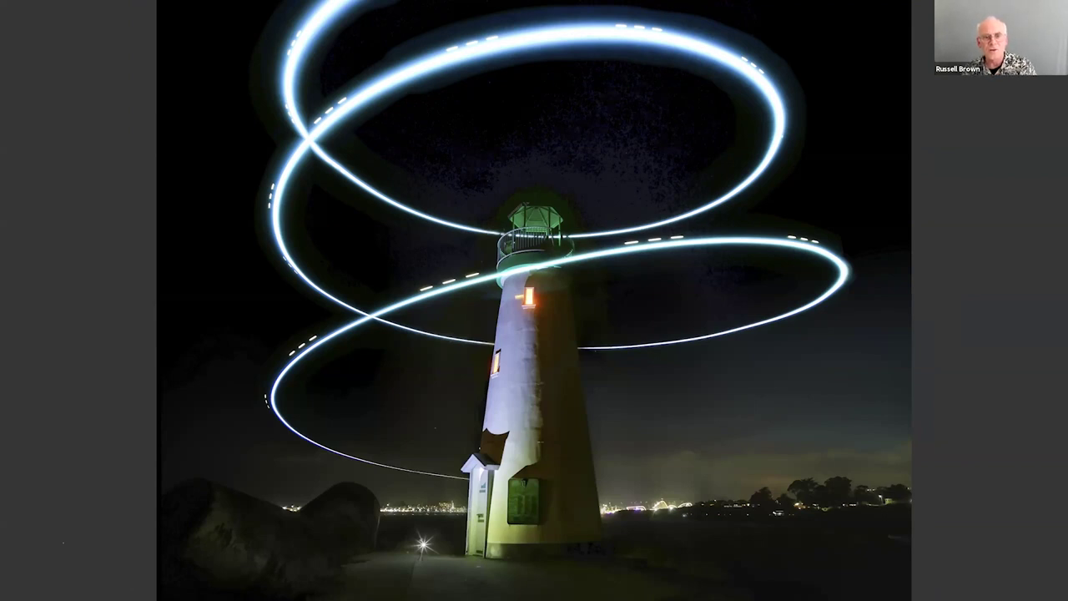
Step: Go through the full-screen slideshow from the lighthouse light-trail photo to the Milky Way rock composite, and compare that composite with its daytime original
key("Right")
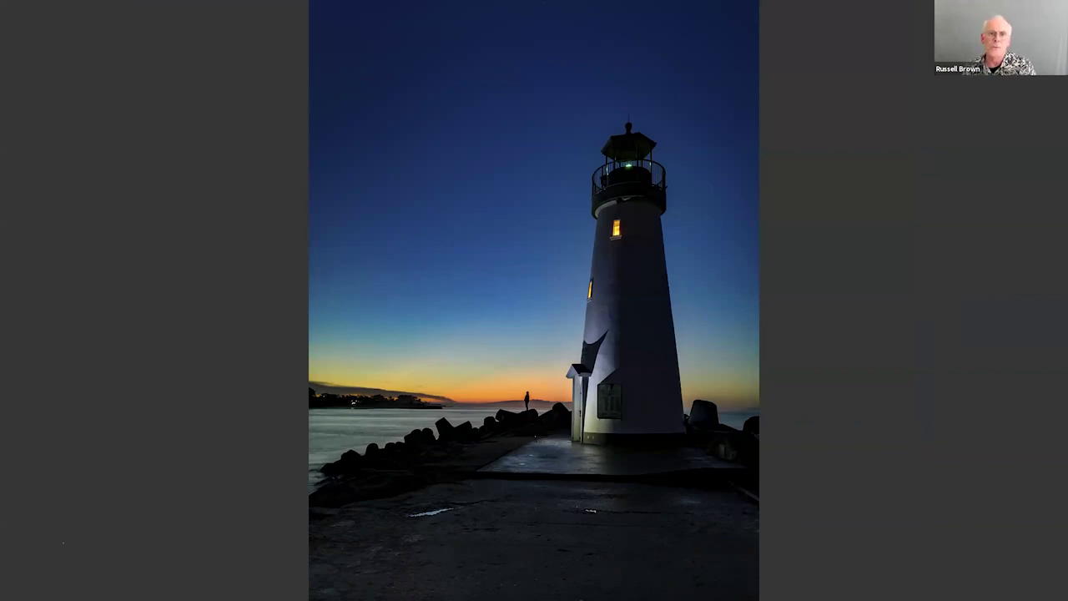
key("Right")
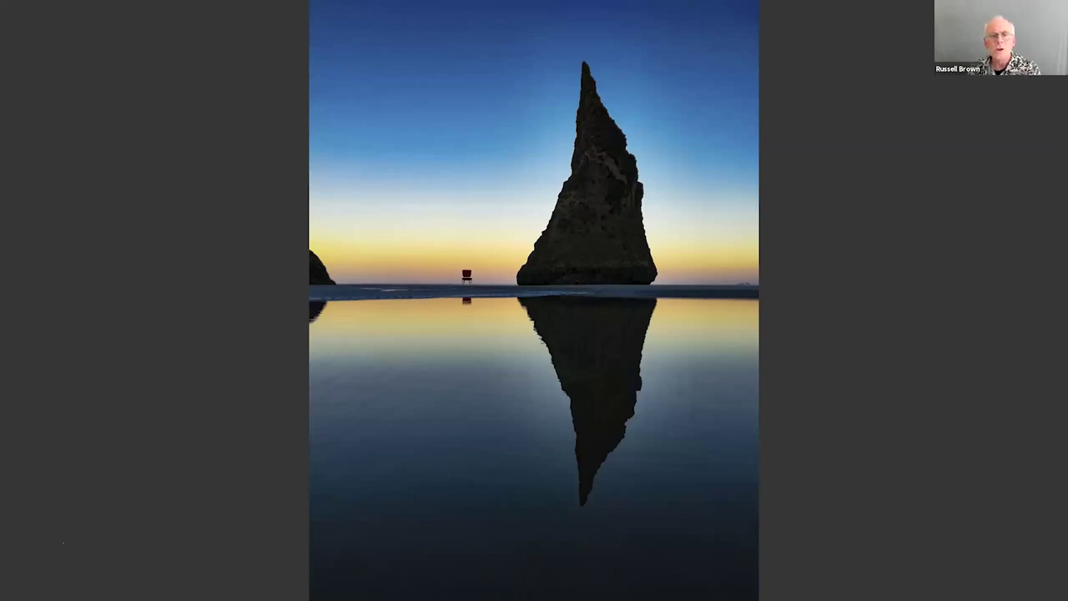
key("Right")
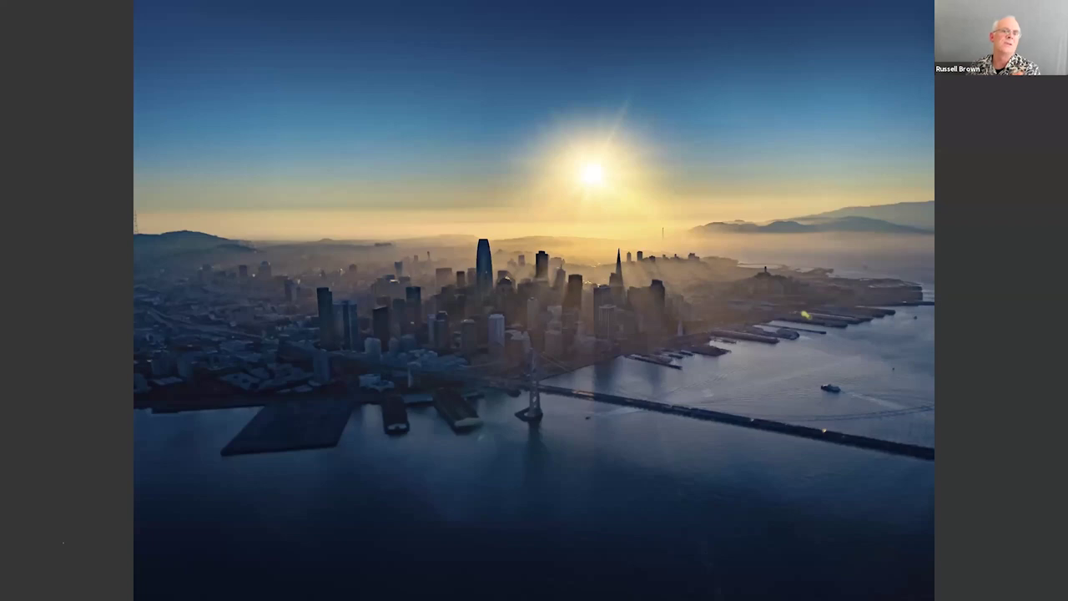
key("Right")
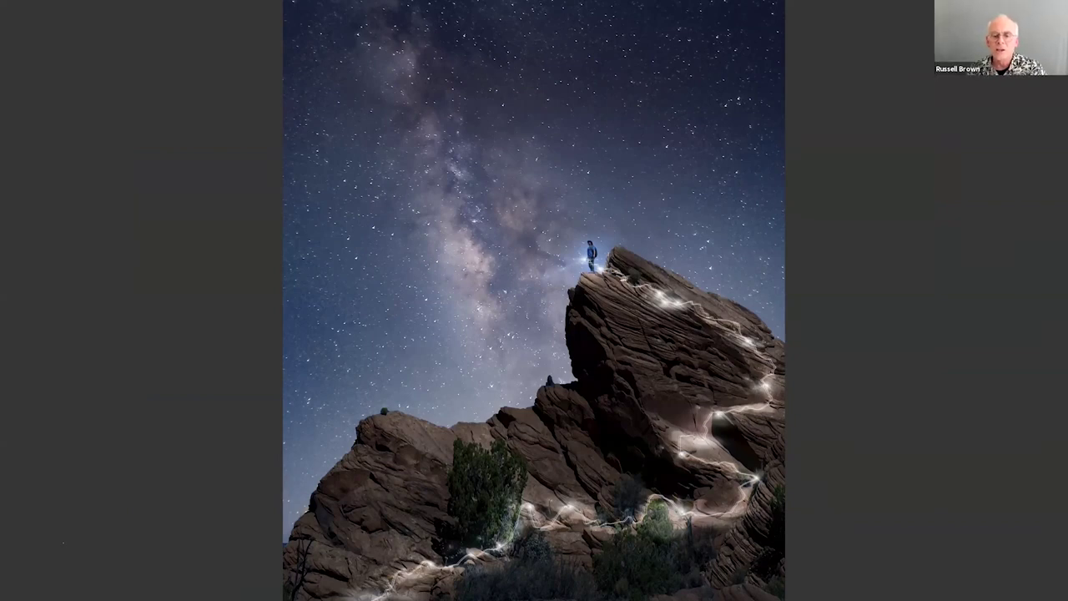
key("Right")
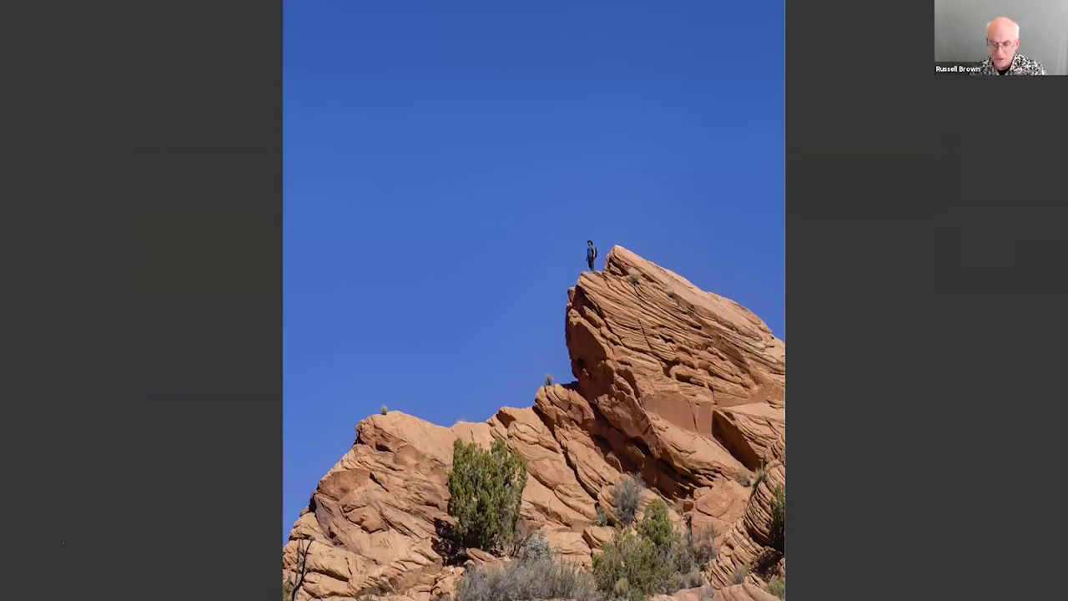
key("Left")
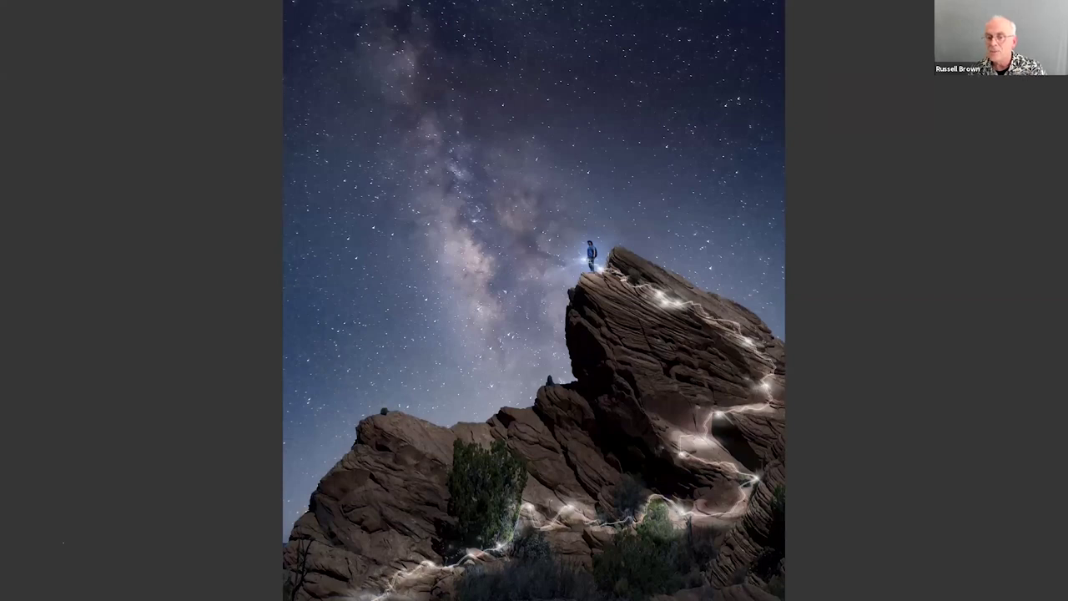
key("Right")
key("Left")
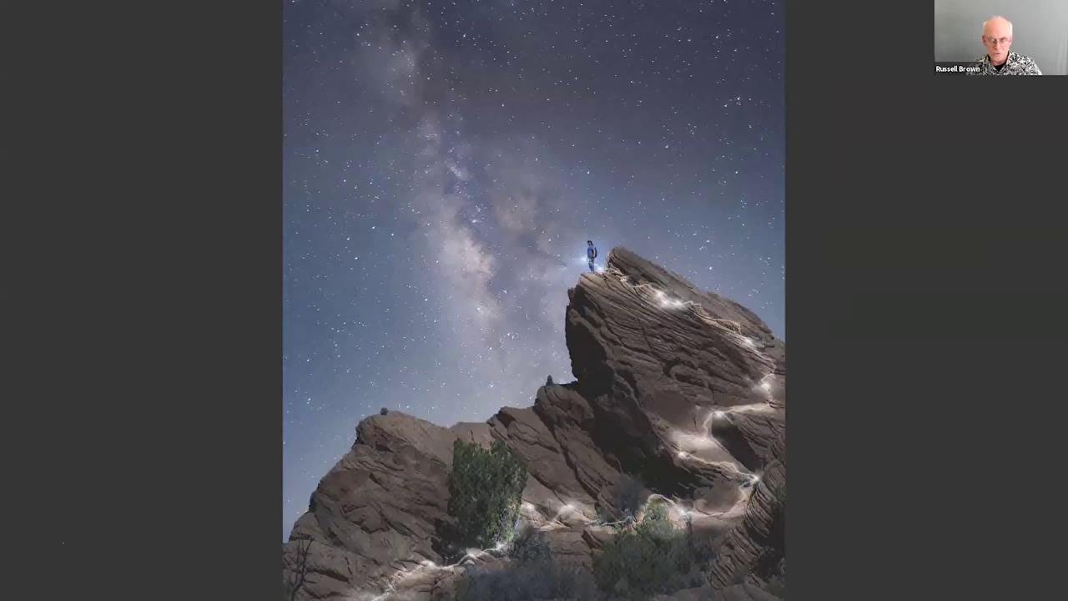
Step: Open Portfolio_0041.psd in Photoshop and hide every layer above the Levels adjustment that sits directly over the daytime photo
key("f")
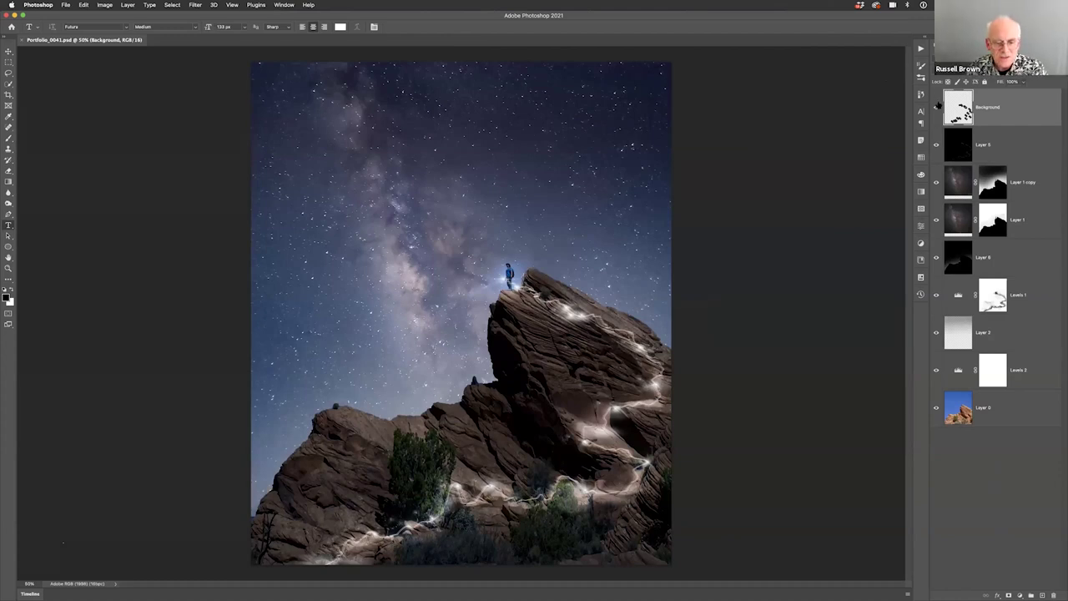
left_click_drag(936, 117, 934, 372)
left_click(935, 371)
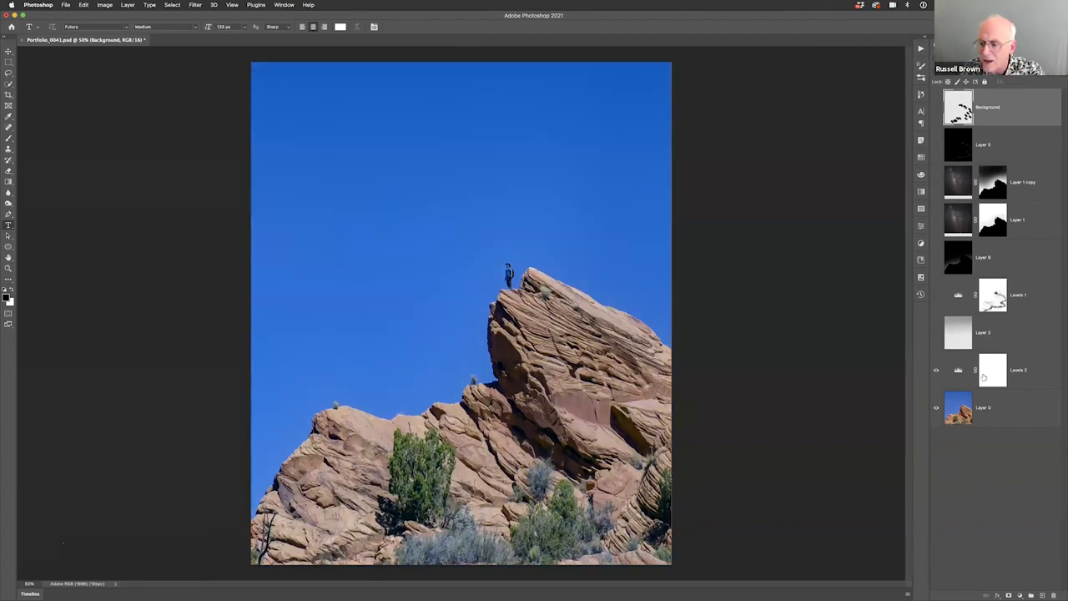
Step: Try darkening the daytime photo by lowering the lowest Levels adjustment's output white to 102, and restore the output level and hidden layers
double_click(958, 369)
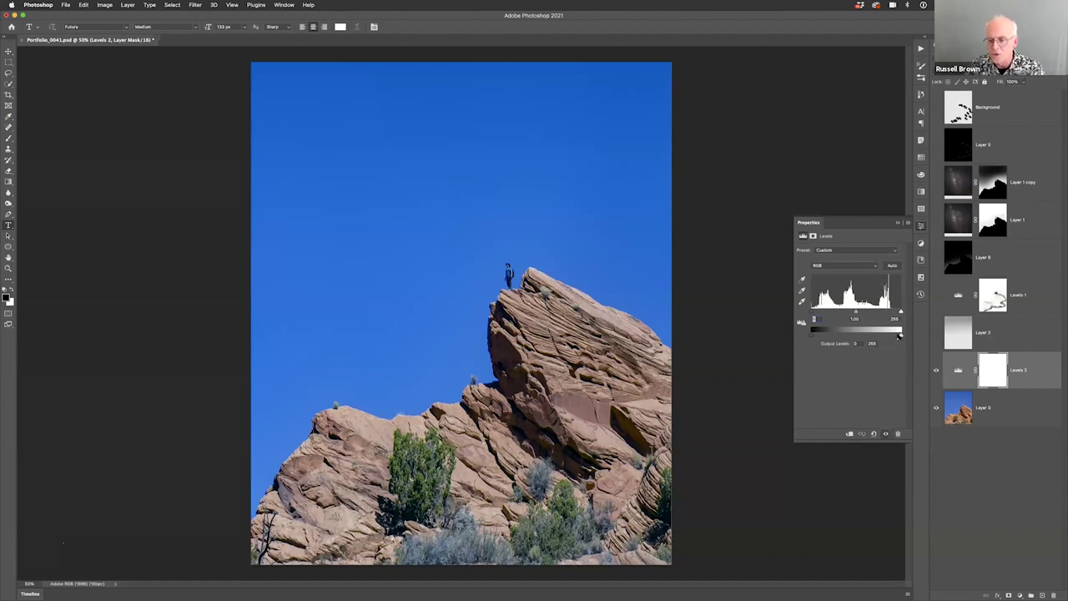
left_click_drag(900, 335, 846, 335)
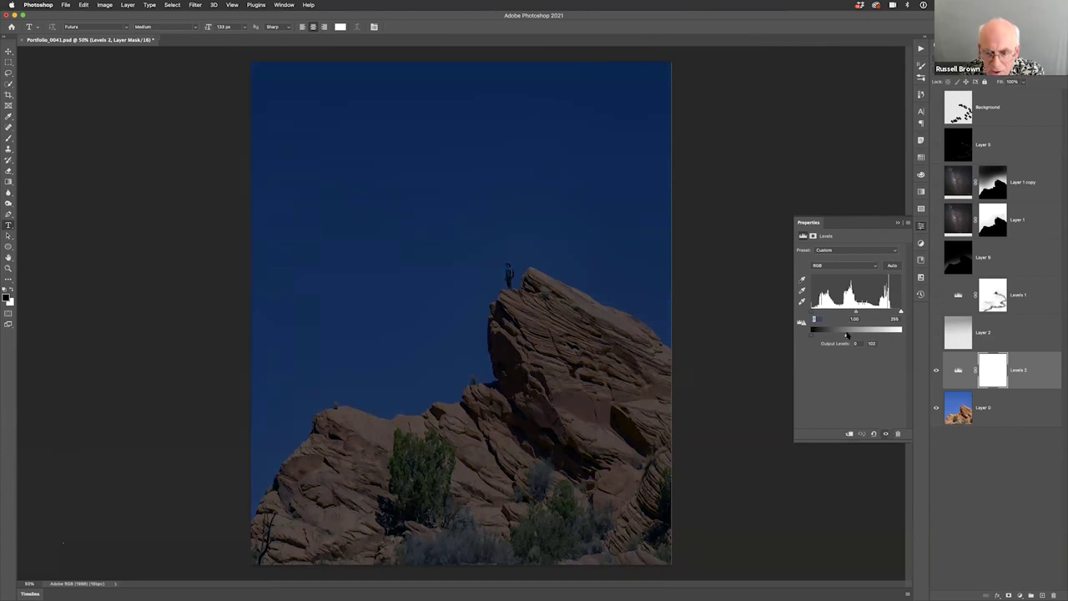
left_click_drag(846, 335, 932, 101)
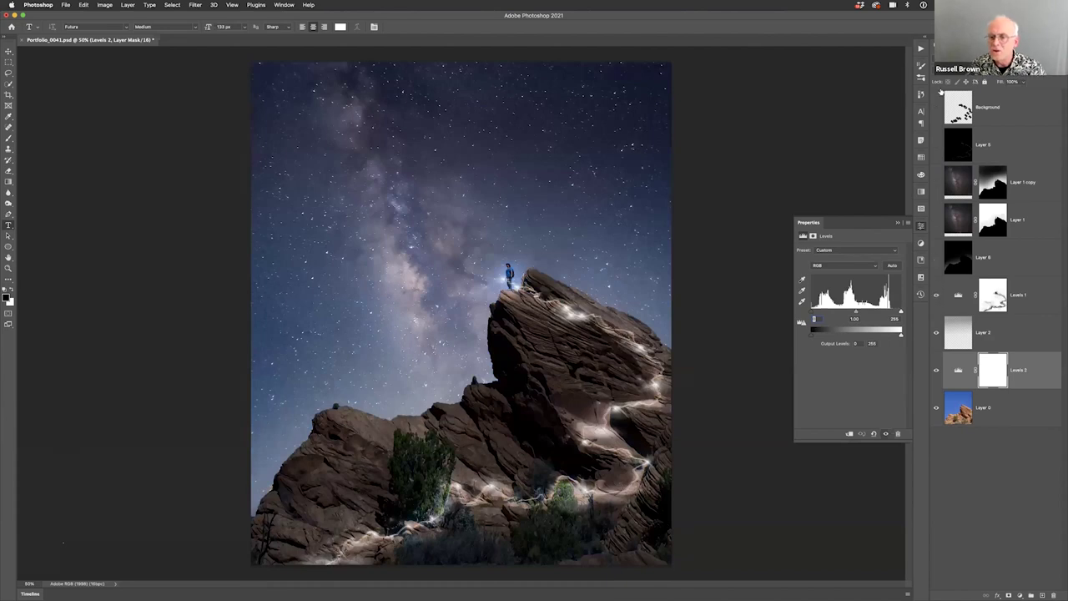
Step: Hide all layers above the Levels 1 adjustment and compare the image with the Levels 1 mask disabled and enabled
left_click_drag(939, 94, 941, 255)
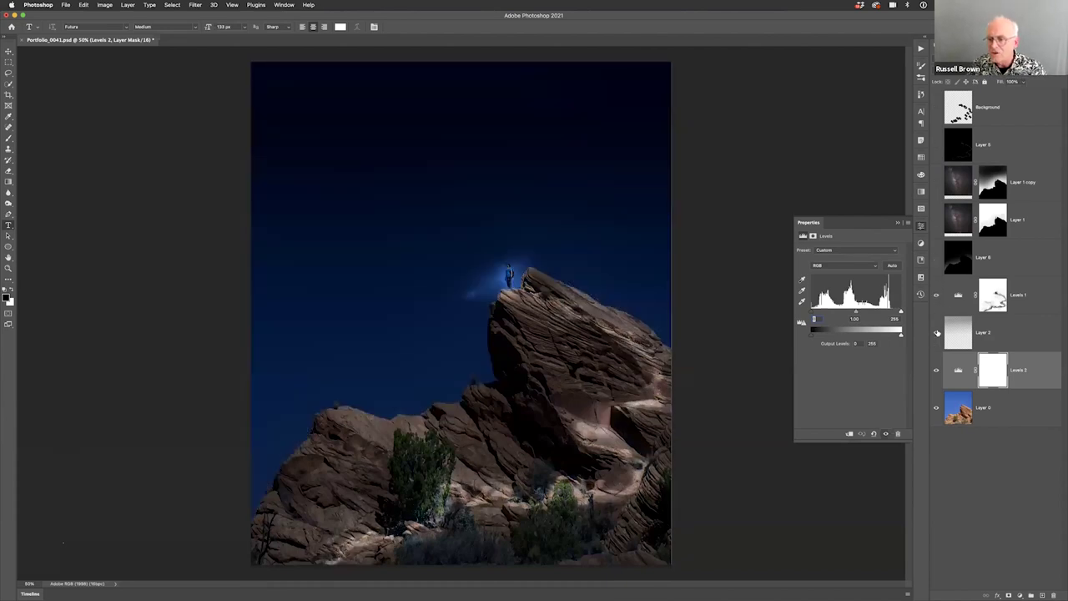
left_click(936, 296)
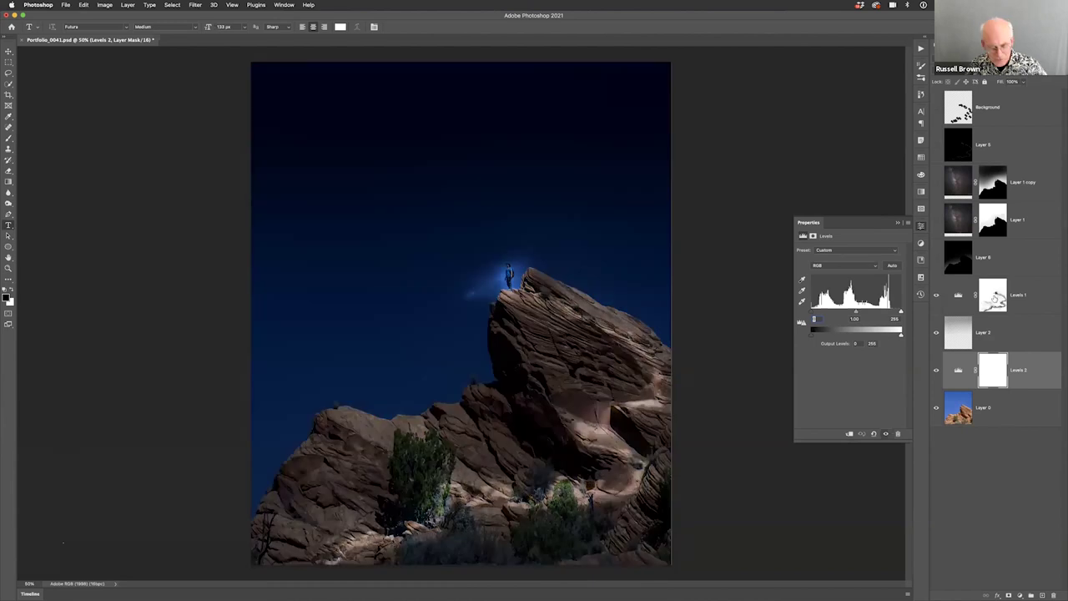
left_click(992, 297, "shift")
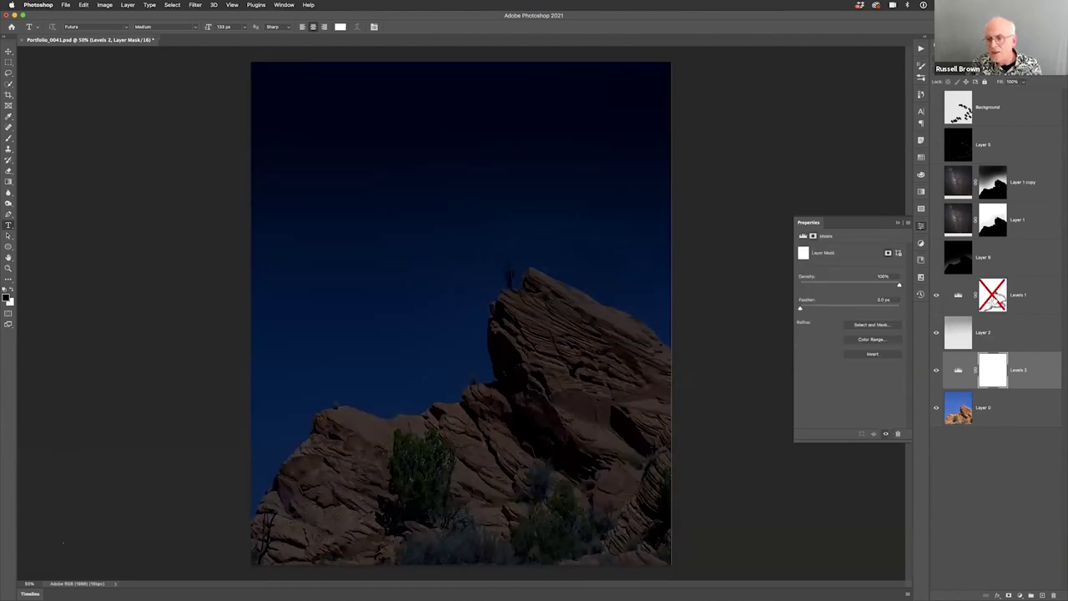
left_click(992, 296, "shift")
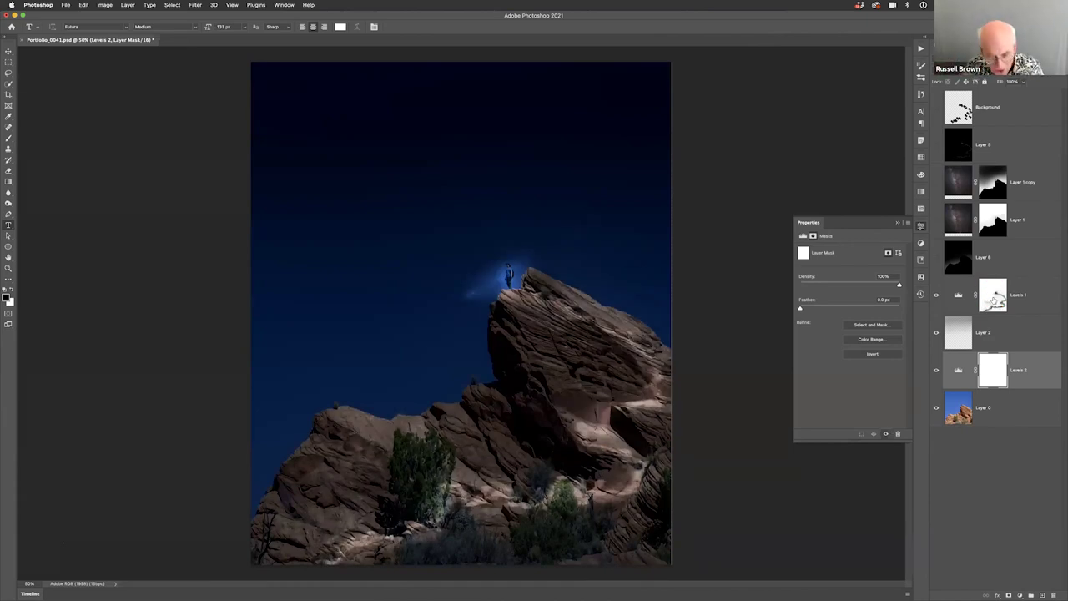
Step: Examine the Levels 1 layer mask on its own, return to the composite view, and show all the upper layers again
left_click(992, 296, "alt")
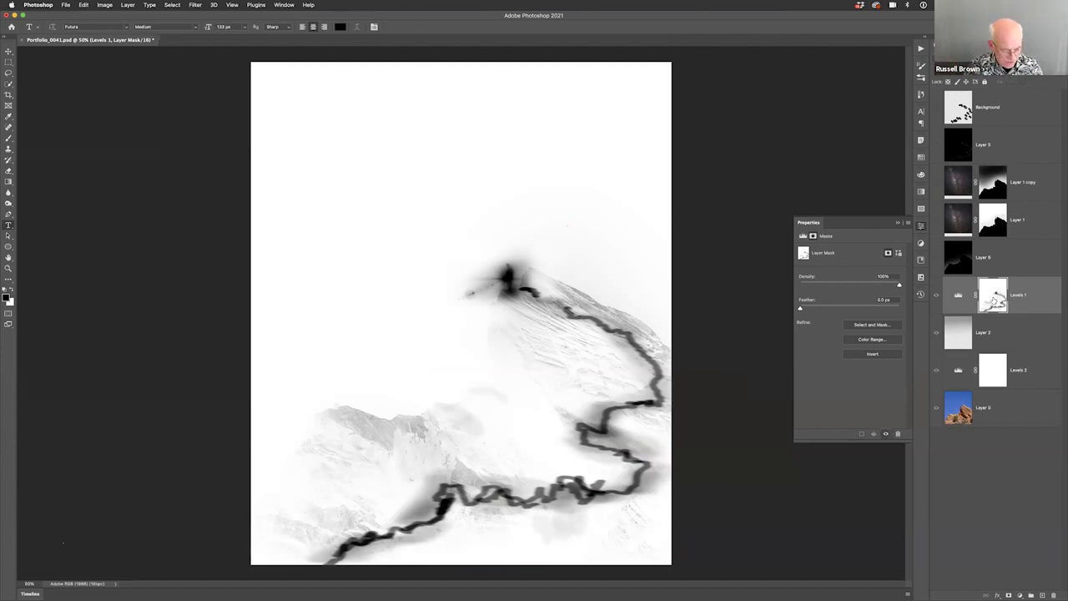
left_click(993, 295, "shift")
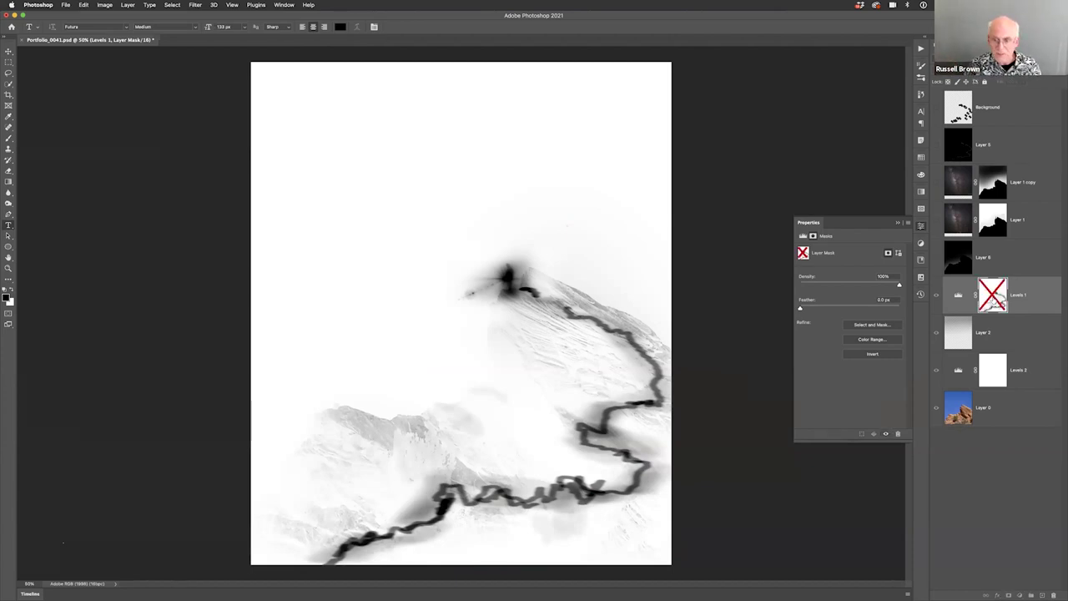
left_click(993, 294, "shift")
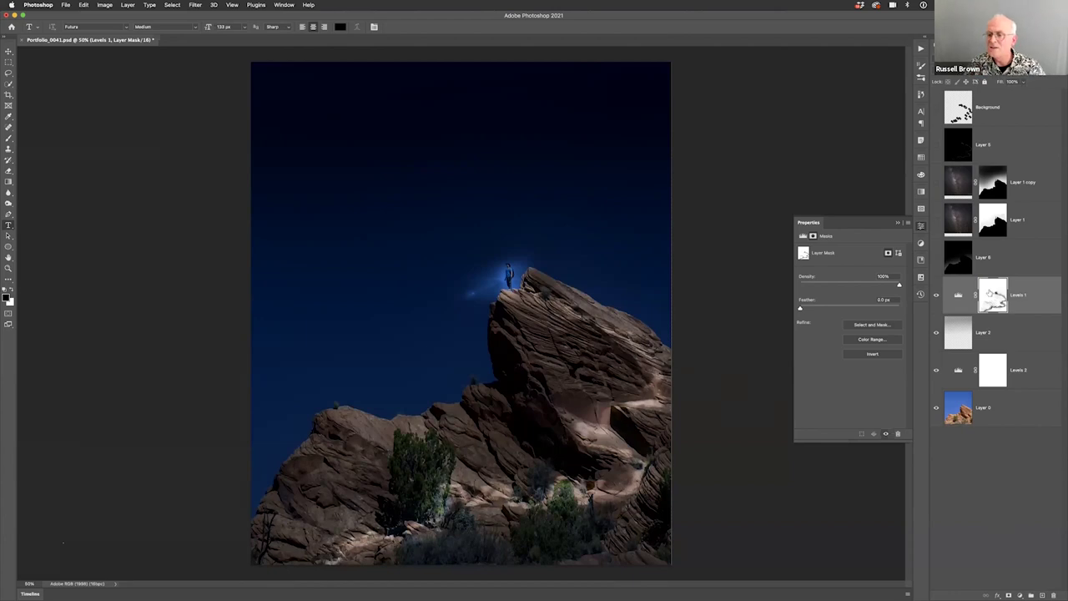
left_click_drag(935, 259, 940, 125)
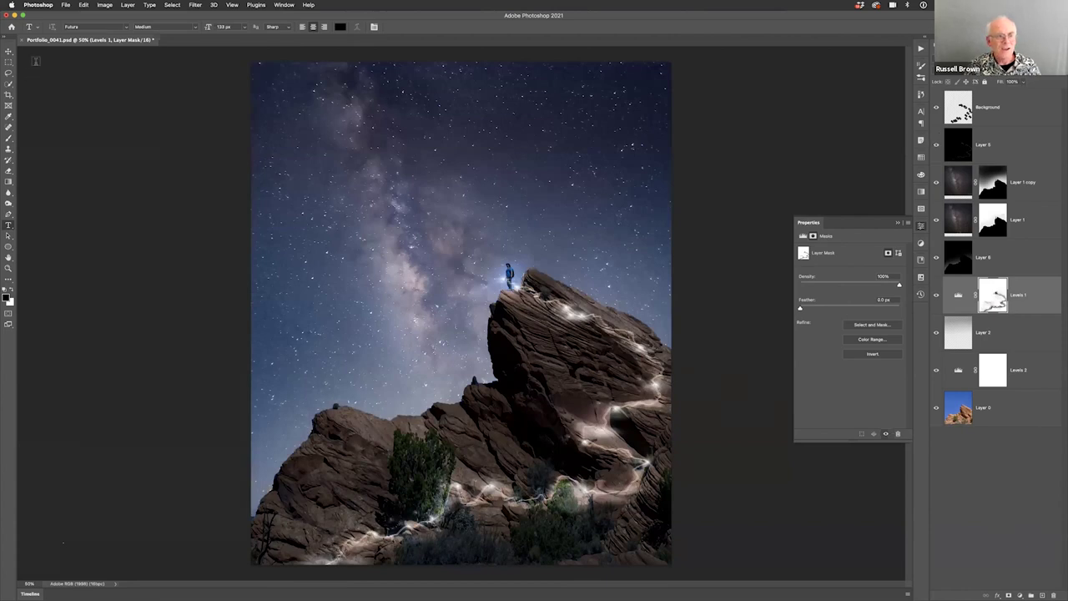
Step: Return to the full-screen slideshow, examine the Milky Way composite and its daytime original, and advance to the balanced-rock night photo
left_click(14, 16)
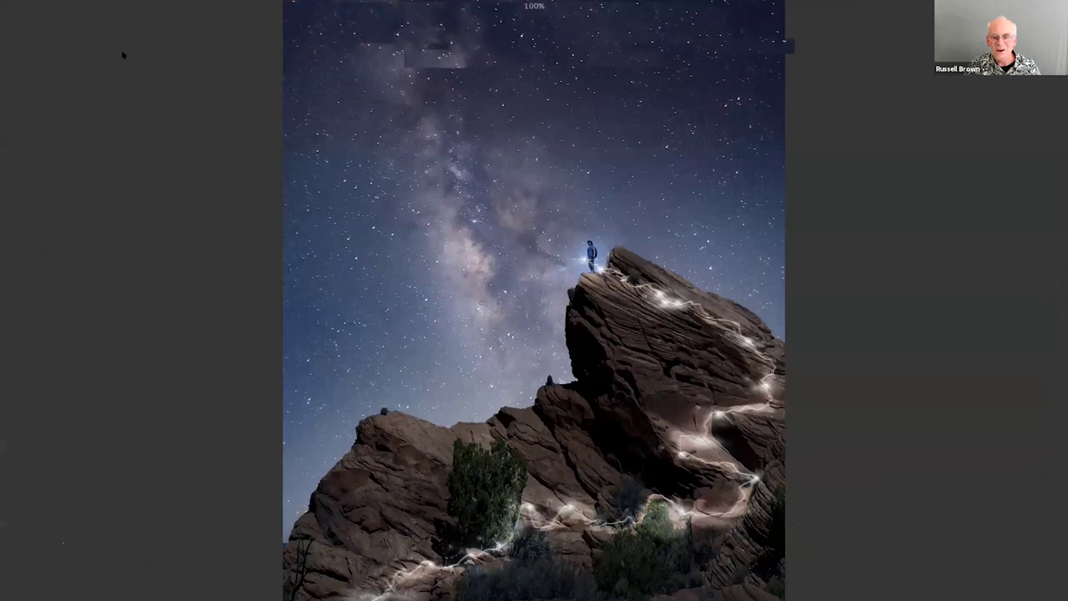
scroll(123, 55, "up", 3)
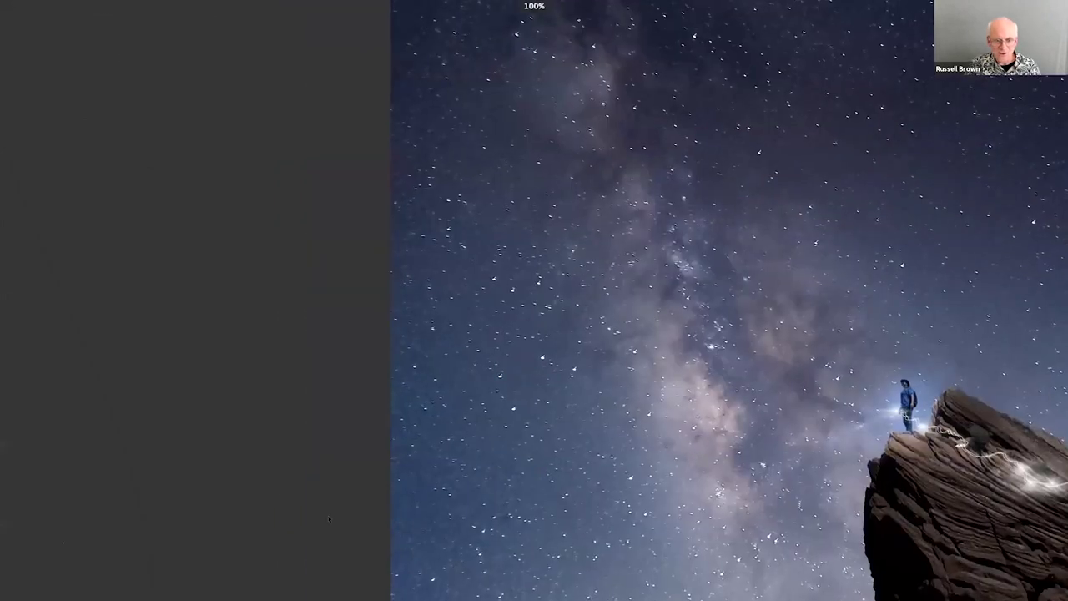
scroll(329, 519, "down", 3)
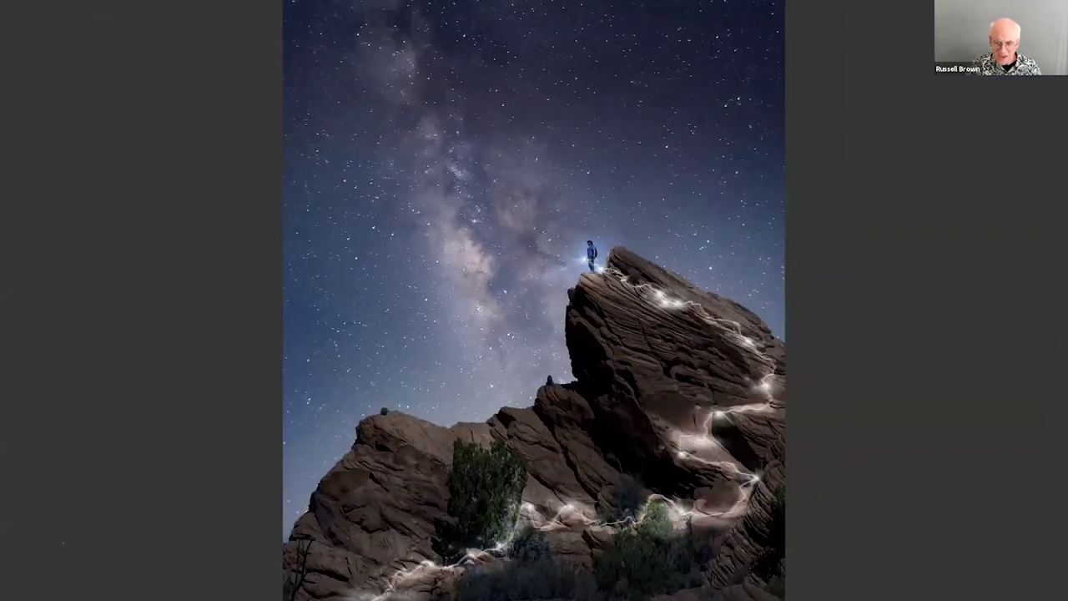
key("Right")
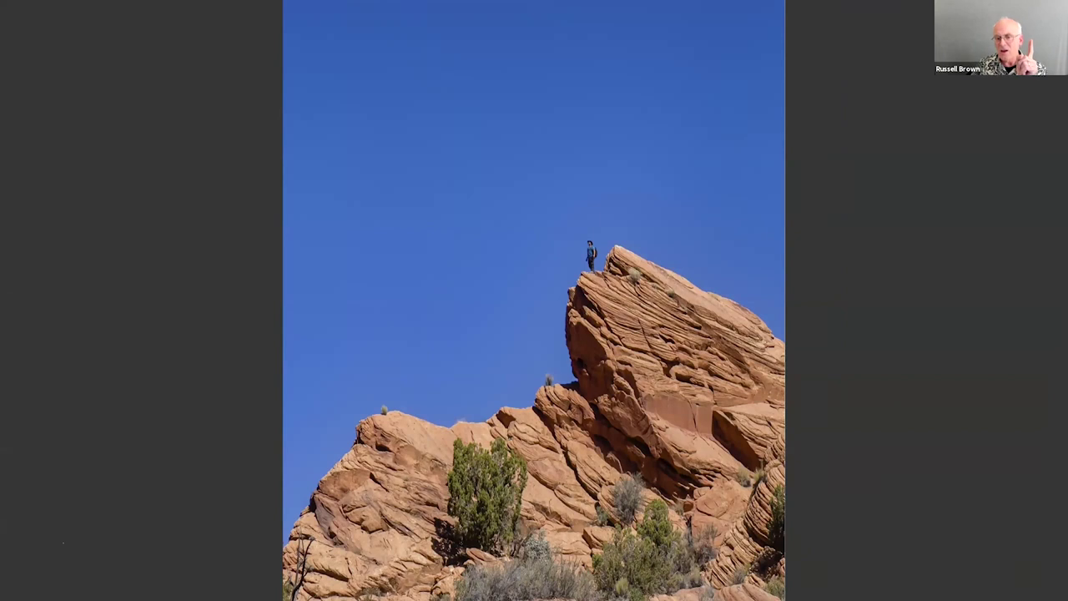
key("Right")
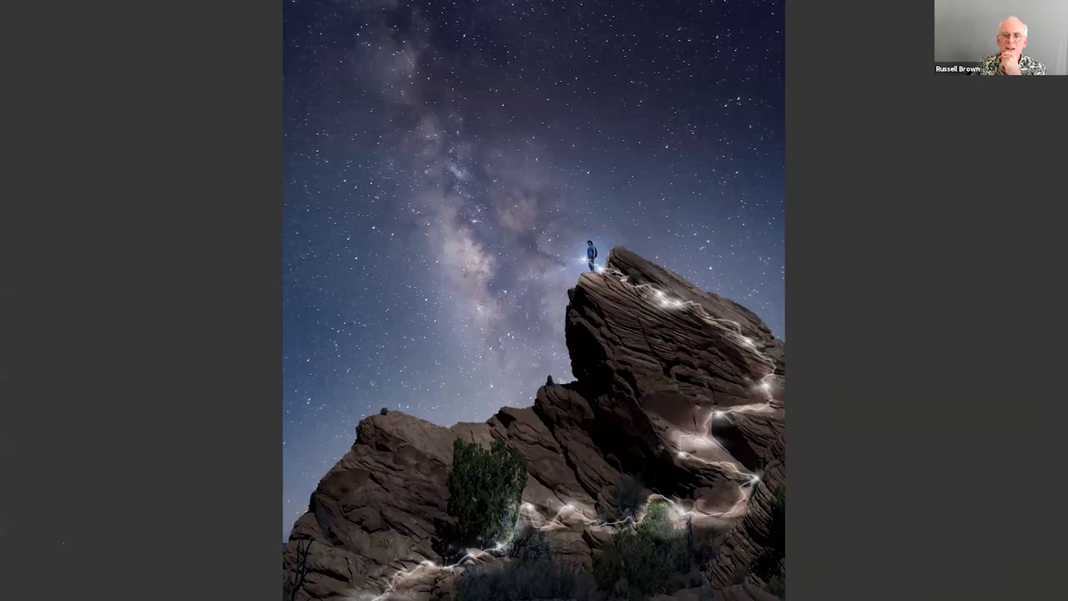
key("Right")
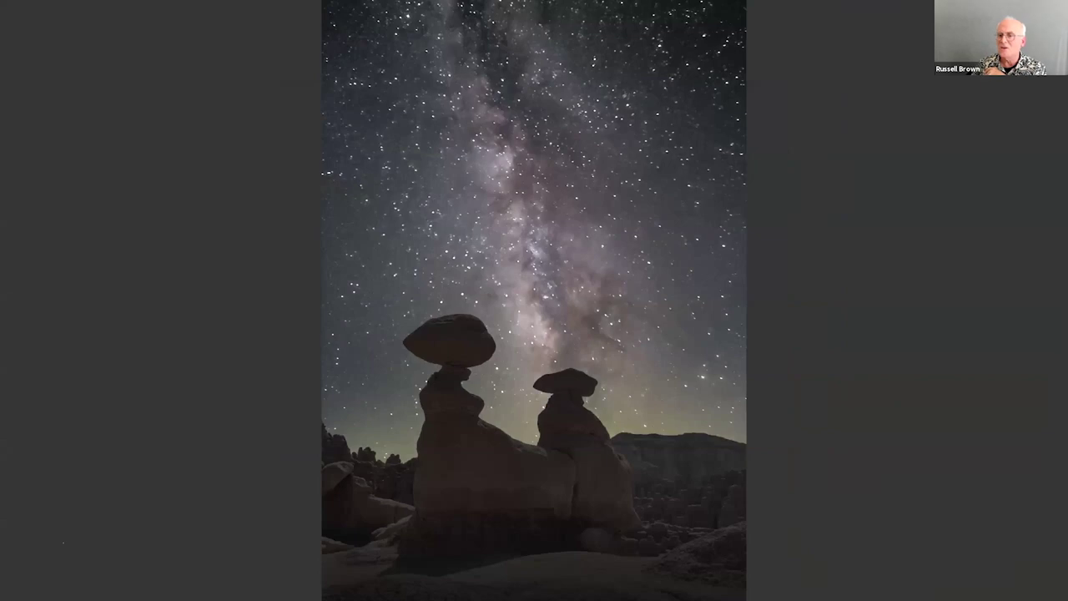
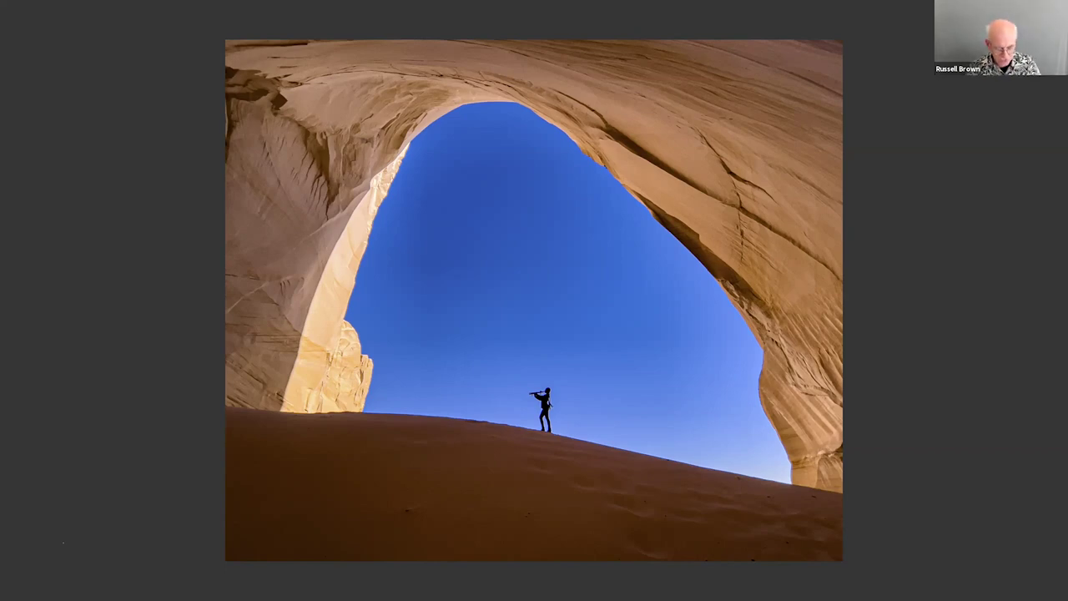
Step: Open Portfolio_0077.psd in Photoshop and bring up the sandstone arch photo's embedded smart object in Camera Raw
key("f")
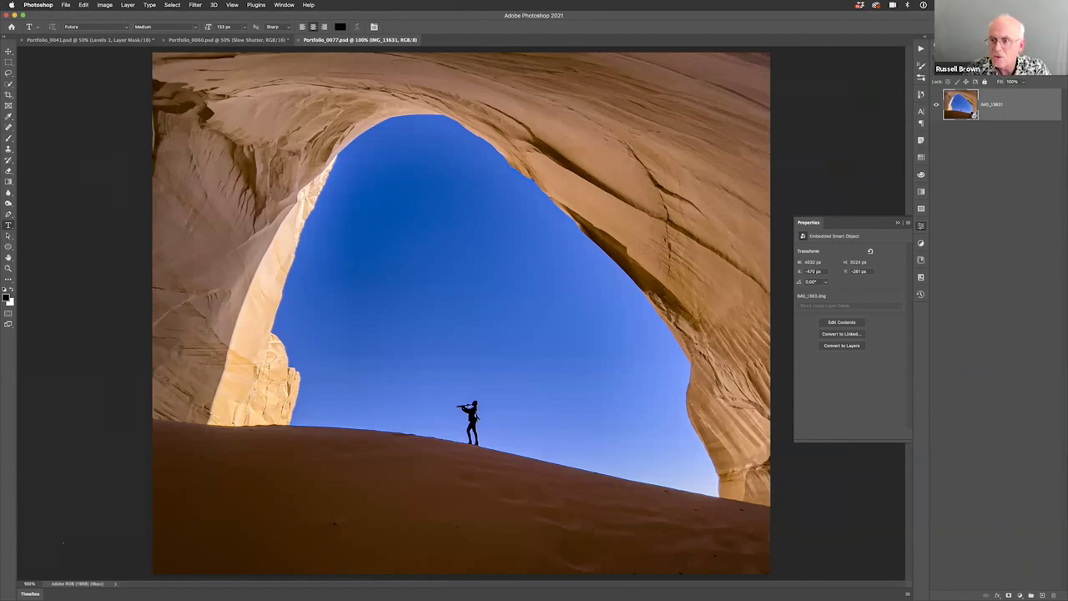
double_click(974, 125)
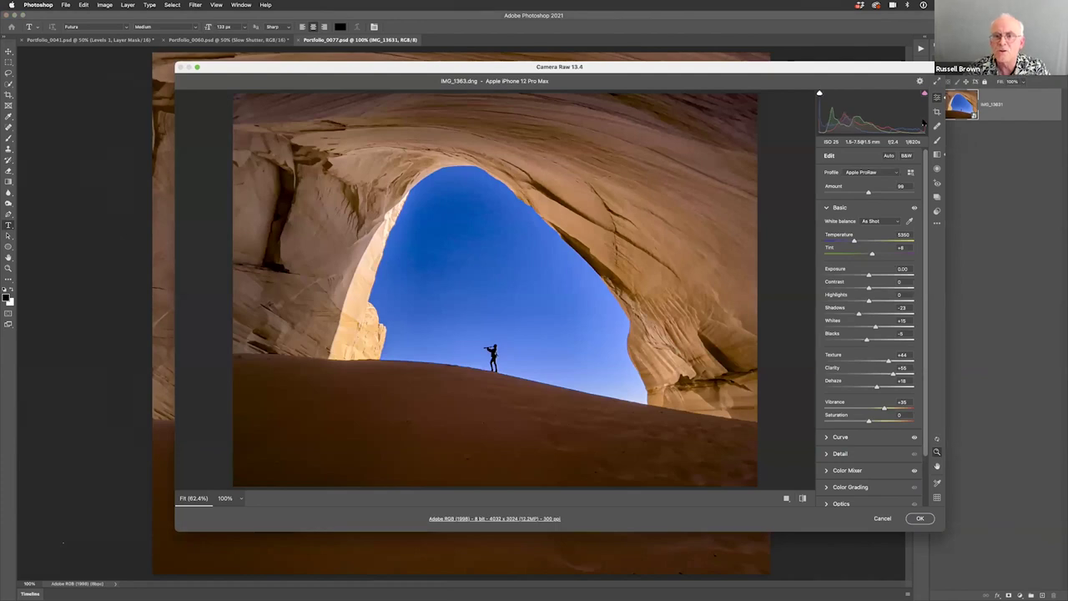
left_click_drag(762, 70, 675, 85)
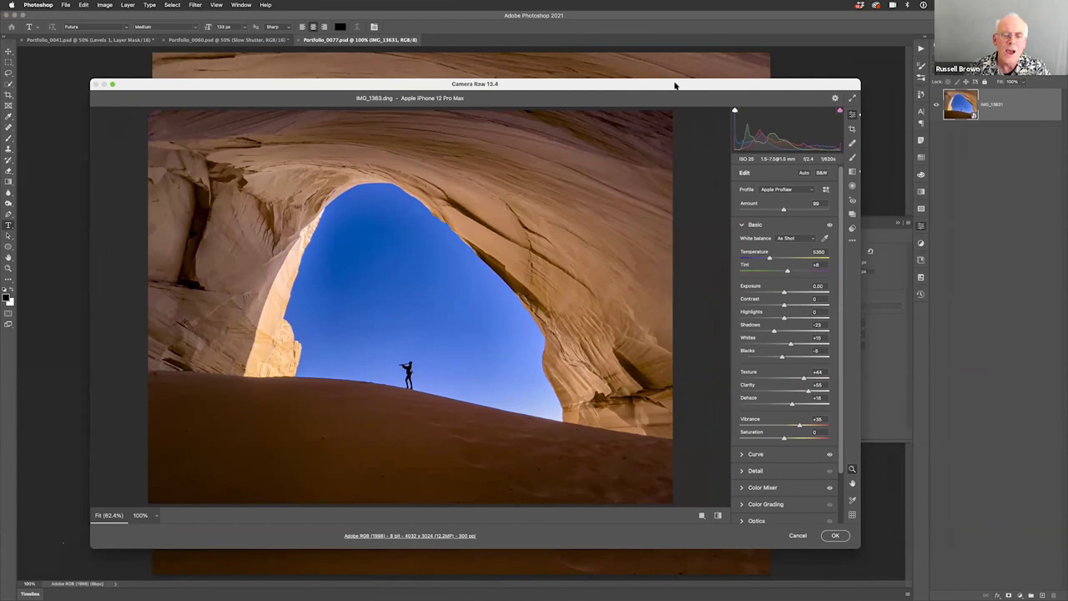
left_click_drag(675, 85, 619, 74)
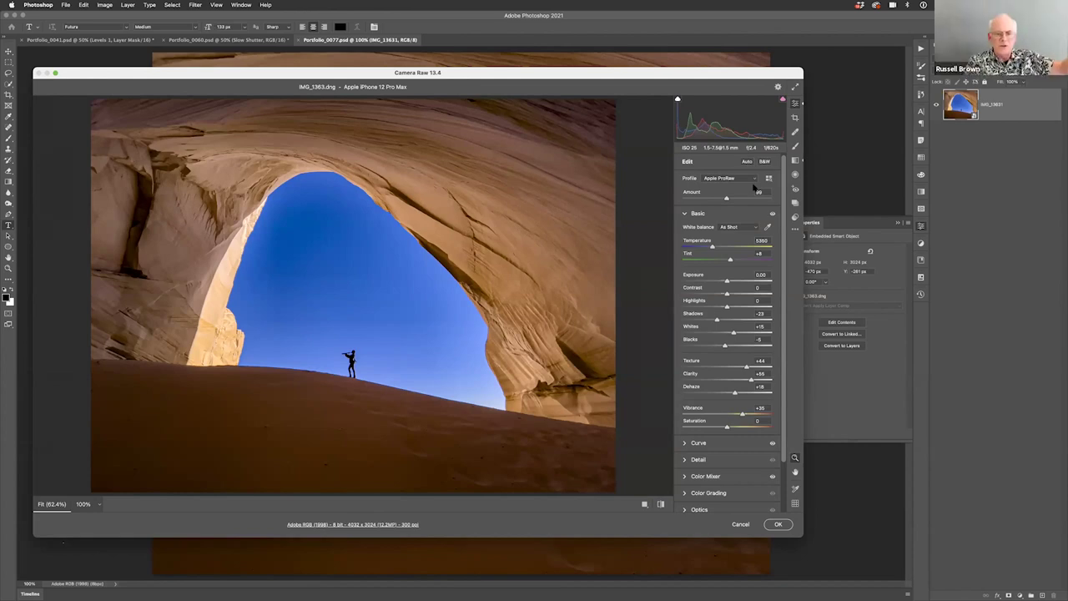
Step: Try the Apple ProRaw profile at amounts of 0, 105 and 102, and discard the Camera Raw changes
left_click_drag(726, 201, 663, 200)
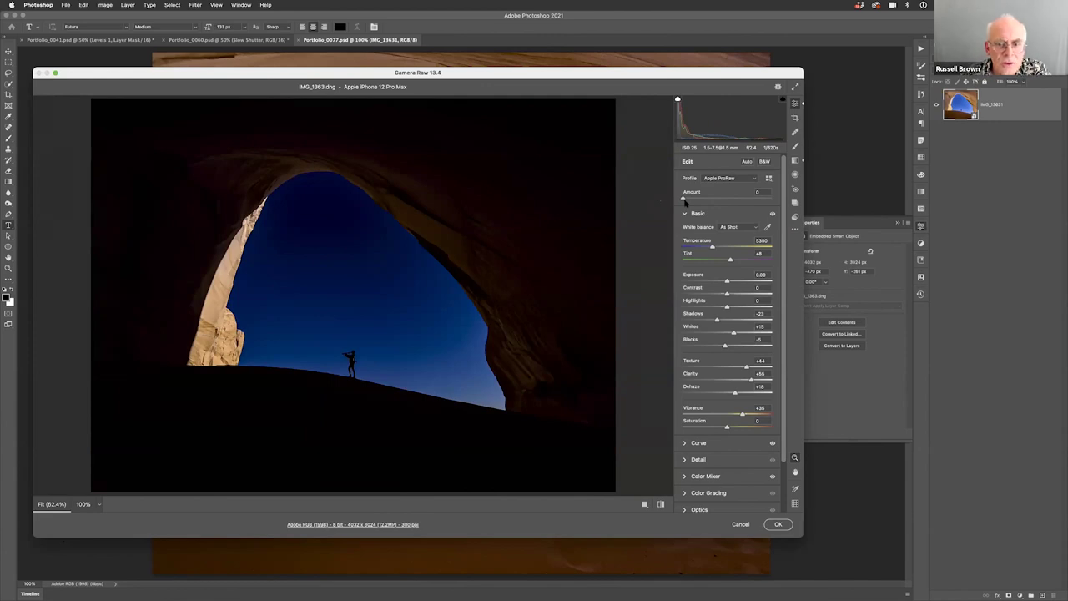
left_click_drag(684, 200, 730, 200)
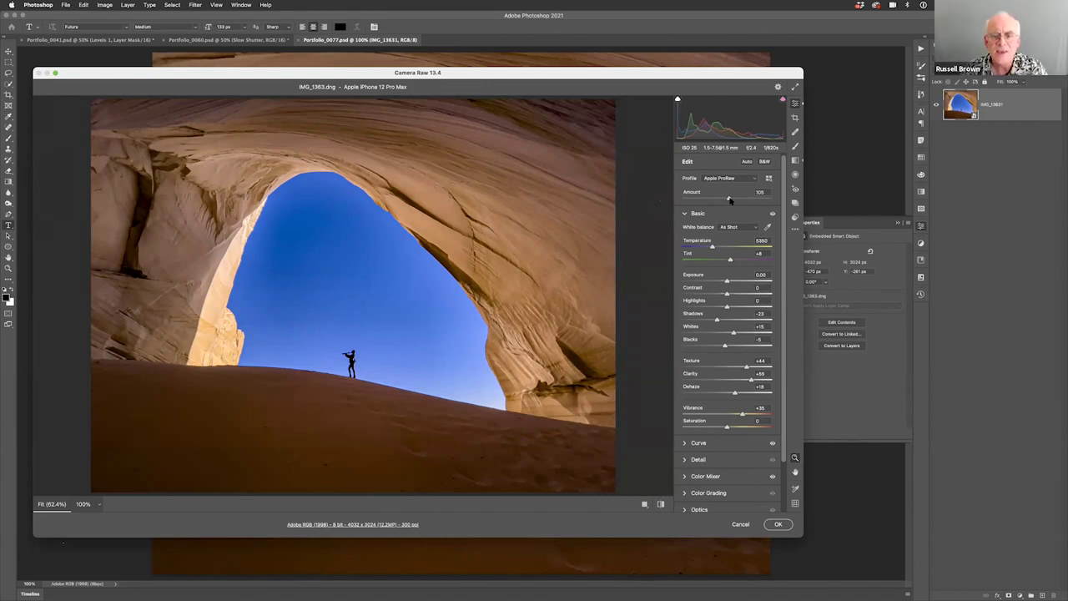
mouse_move(729, 200)
left_mouse_down()
mouse_move(688, 198)
mouse_move(777, 198)
mouse_move(705, 198)
mouse_move(728, 197)
left_mouse_up()
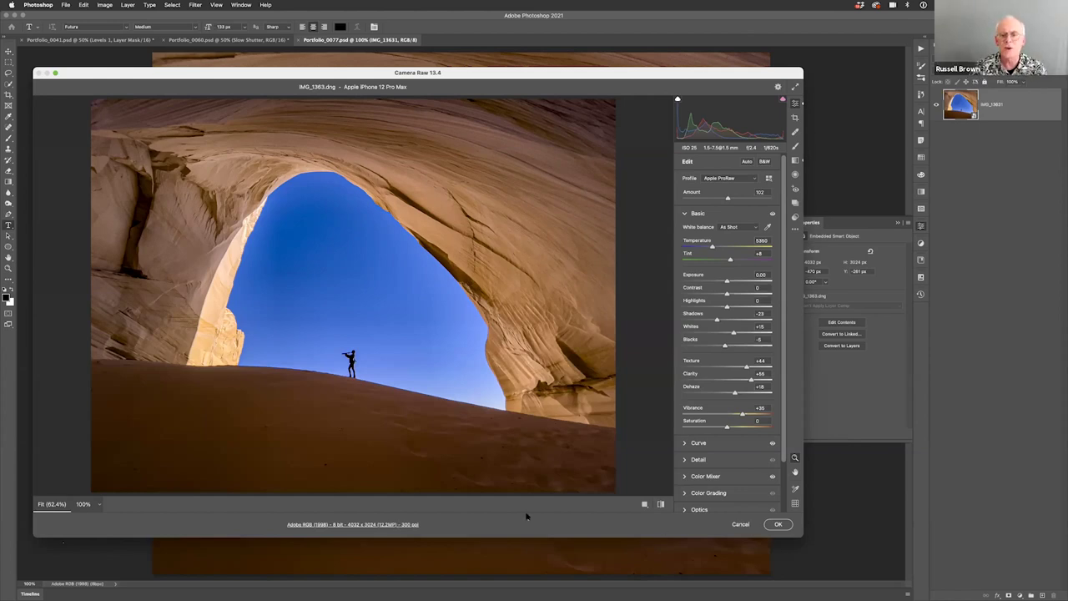
left_click(745, 524)
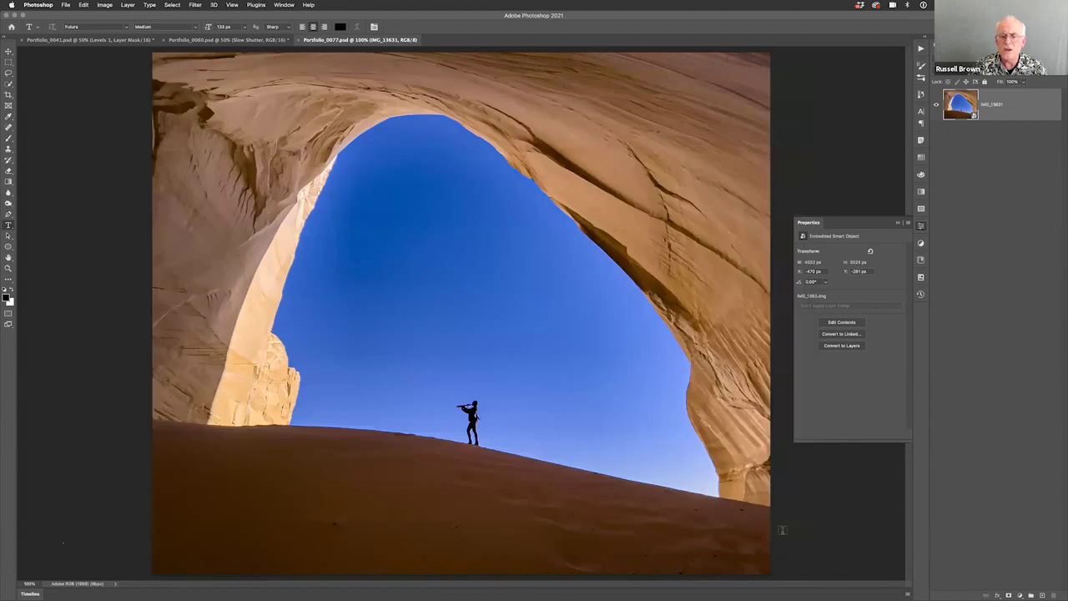
Step: Switch to the Move tool, minimize the Photoshop window to return to the slideshow, and fit the sandstone arch photo back in view
left_click(8, 51)
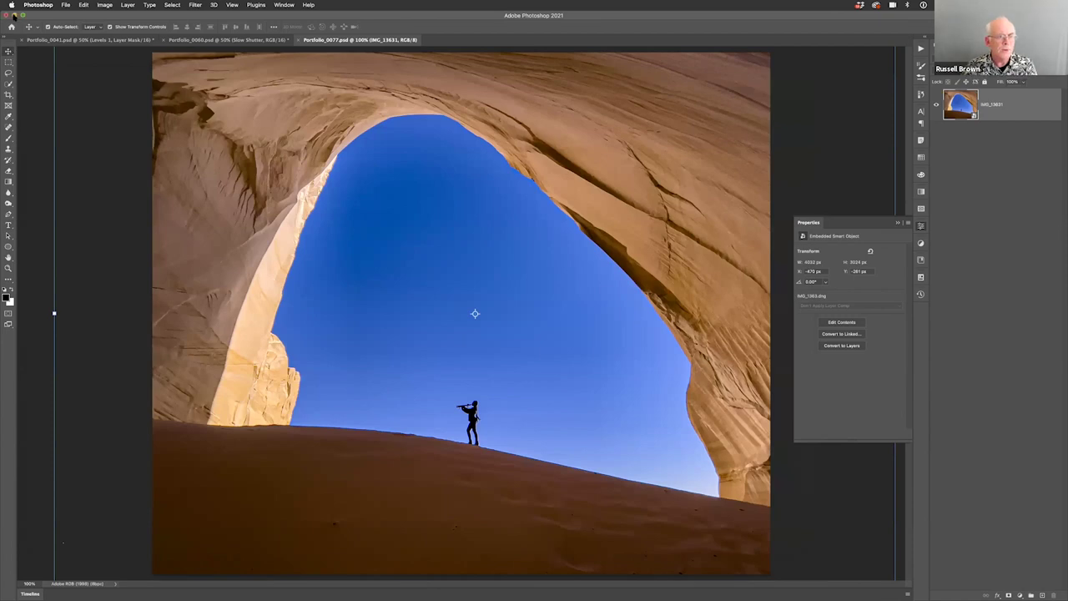
left_click(17, 16)
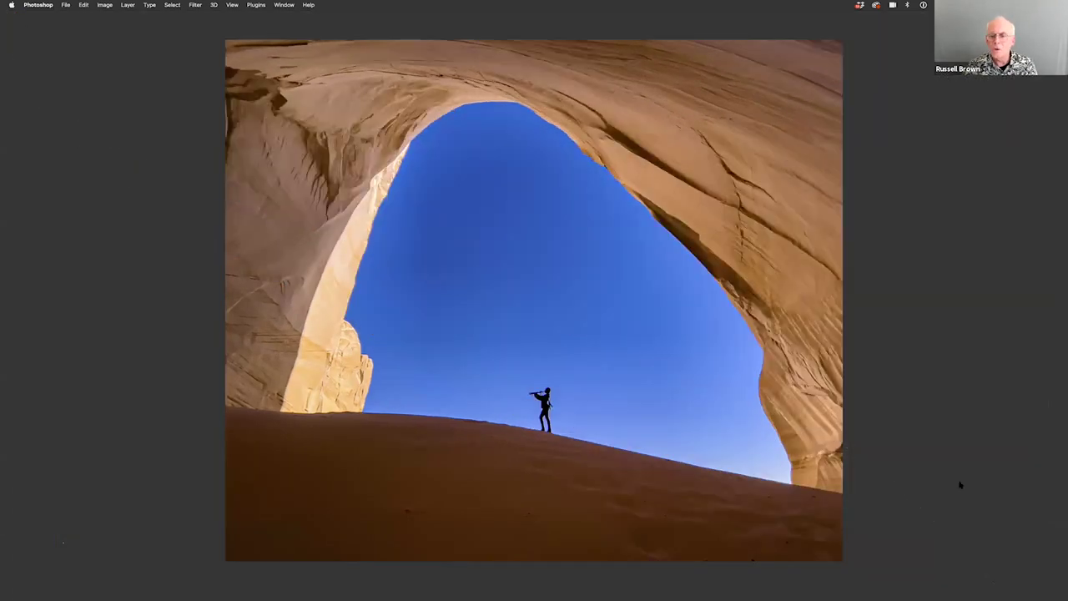
scroll(963, 528, "right", 5)
scroll(963, 527, "down", 3)
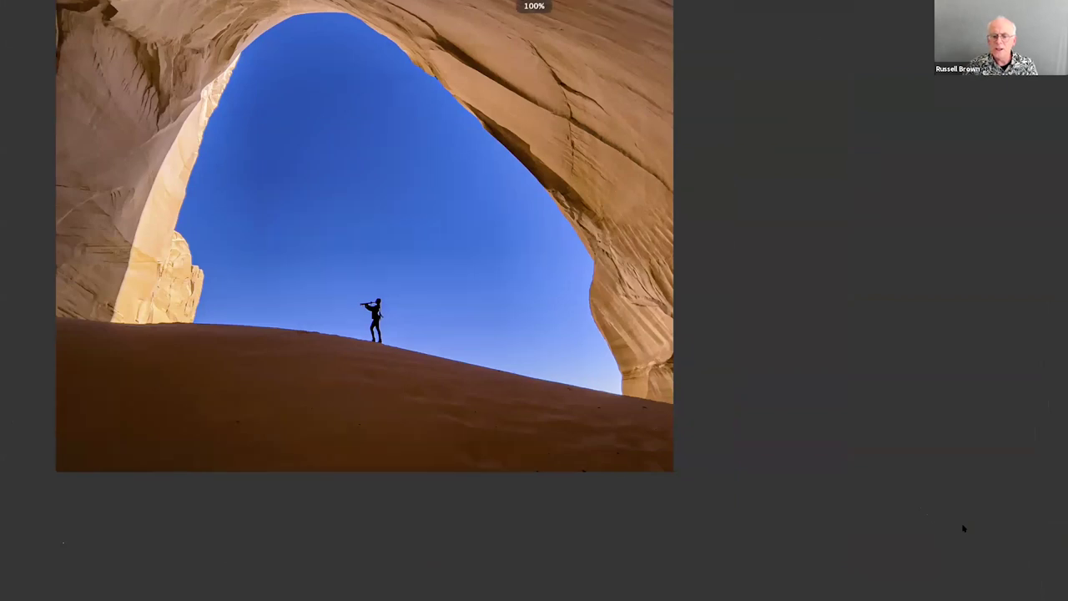
key("ctrl+0")
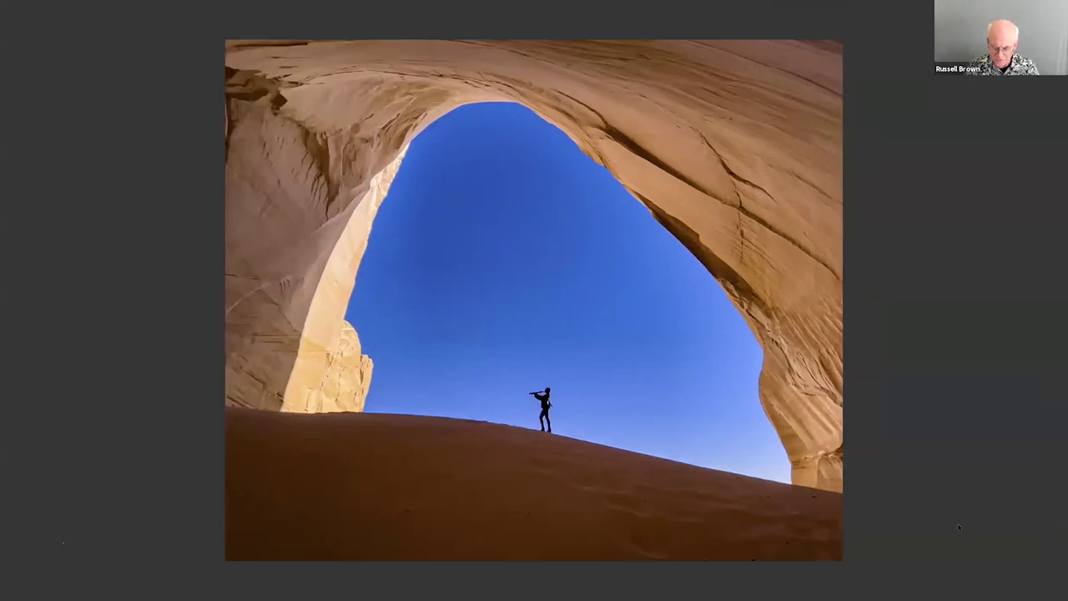
Step: Advance the slideshow past the flaming guitar and double-flute portraits to the portrait of the woman in a hat holding a burning log
key("Right")
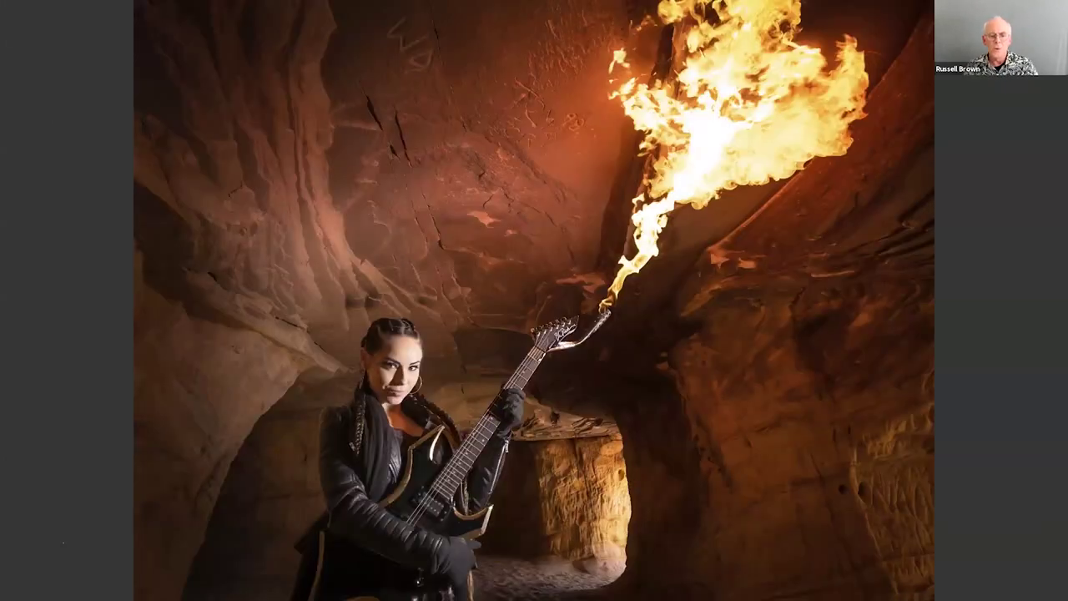
key("Right")
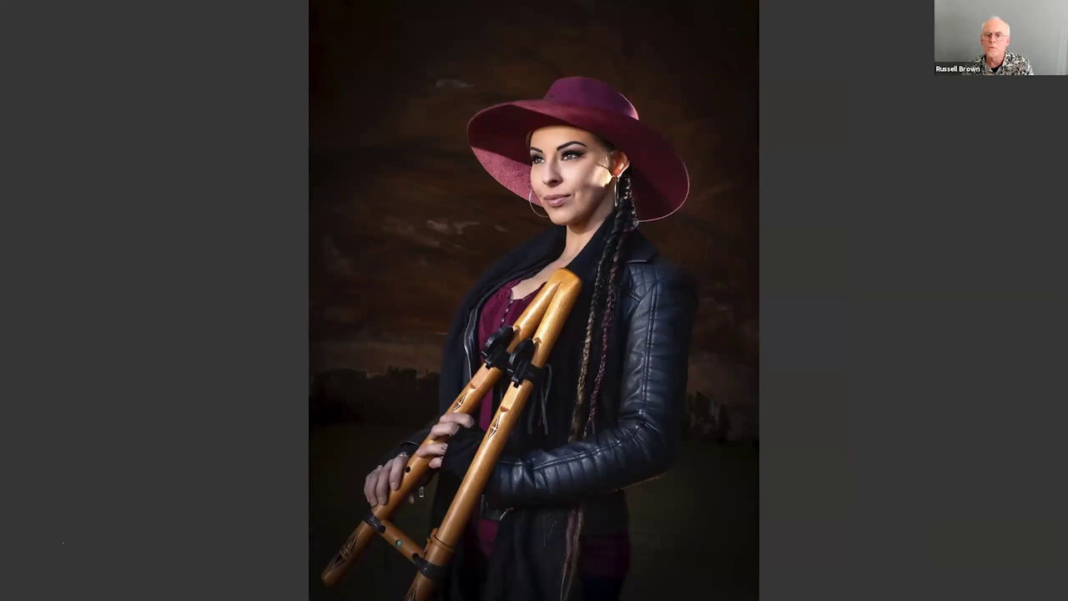
key("Right")
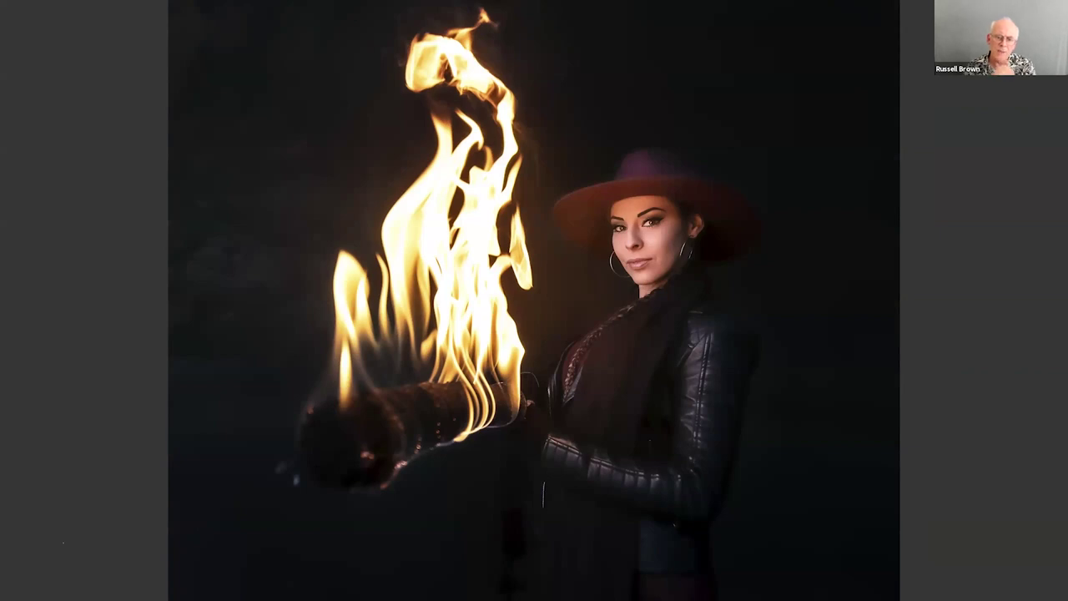
Step: Show the phone camera slide, magnify its -2.0 exposure setting, and advance to the portrait of the bearded man in a quilted hood
key("Right")
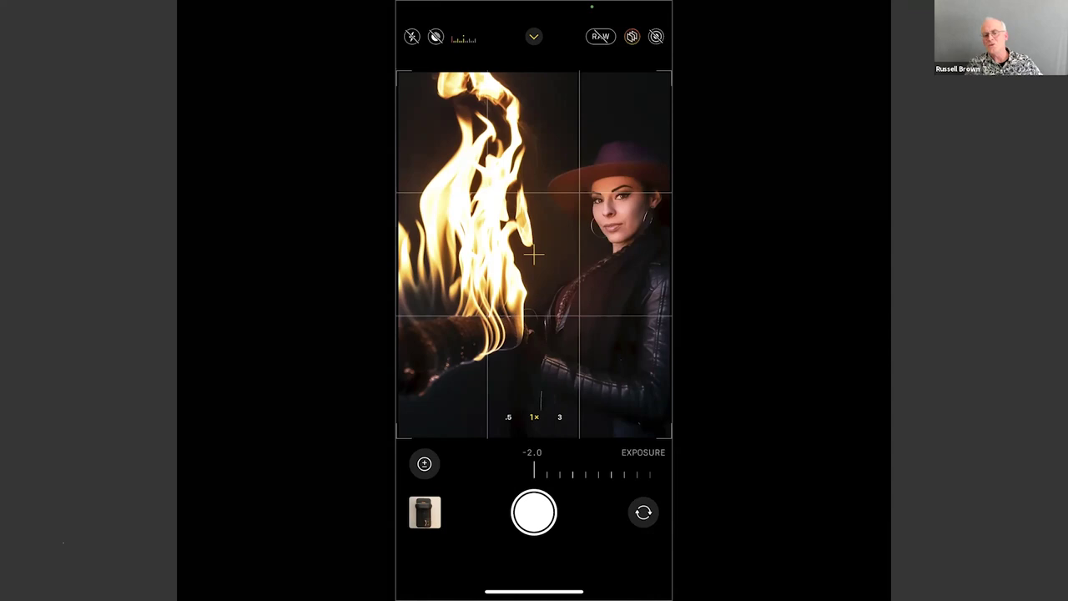
left_click(534, 472)
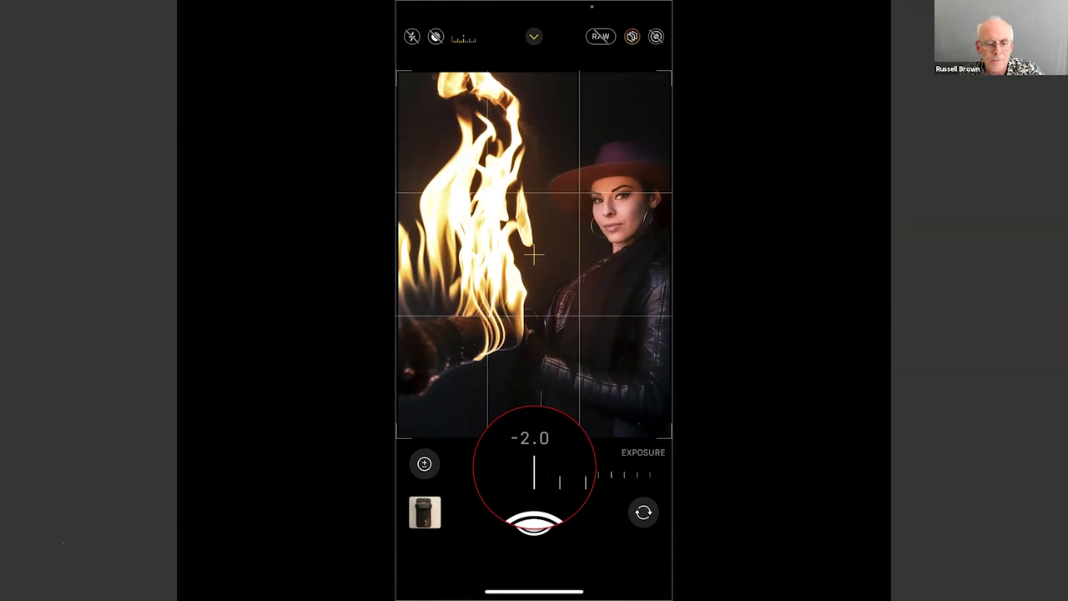
key("Right")
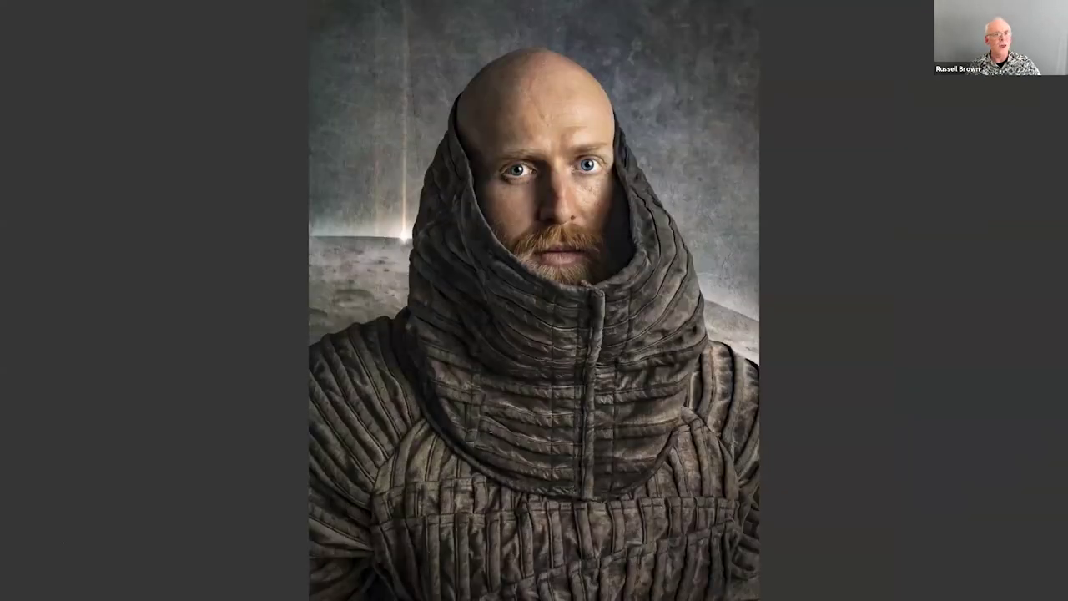